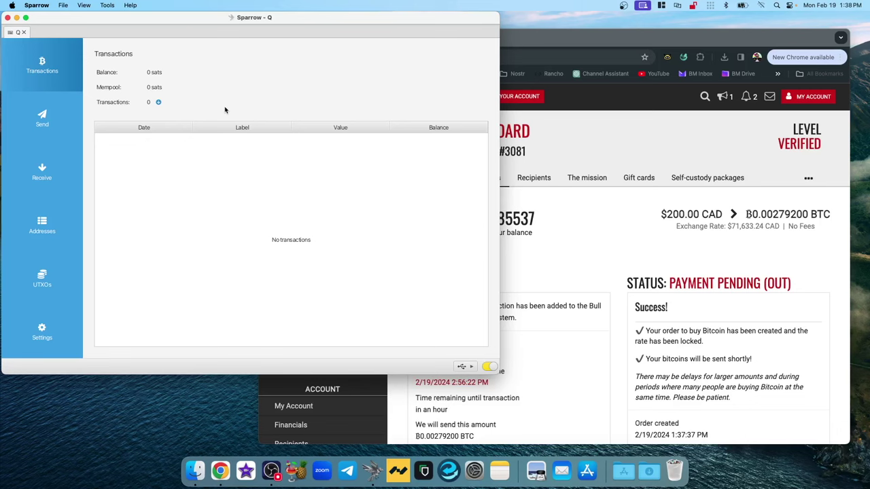
# - Minimise the browser window showing the Bitcoin buy order and return to the Sparrow wallet
pyautogui.click(518, 37)
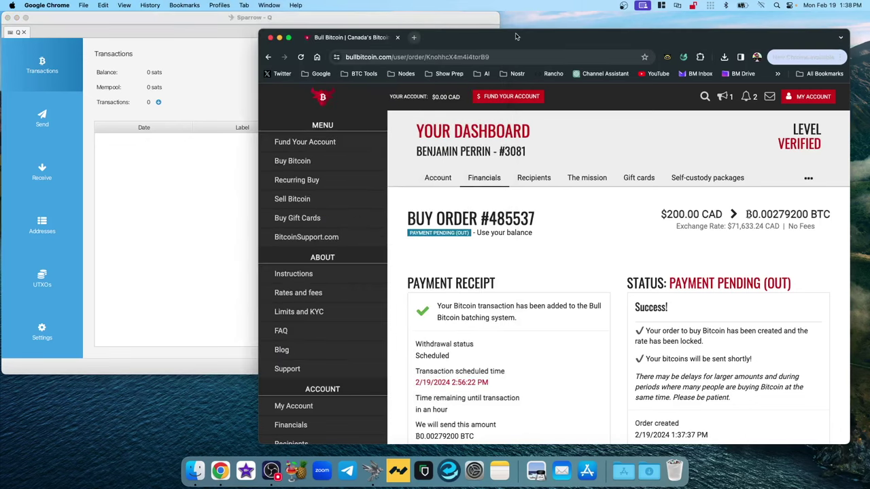
pyautogui.click(279, 38)
pyautogui.click(357, 52)
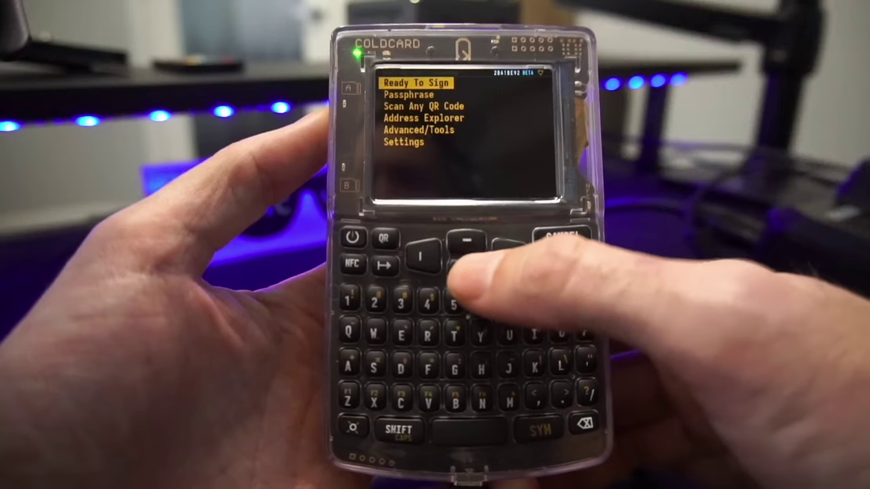
pyautogui.press('Down')
pyautogui.press('Down')
pyautogui.press('Down')
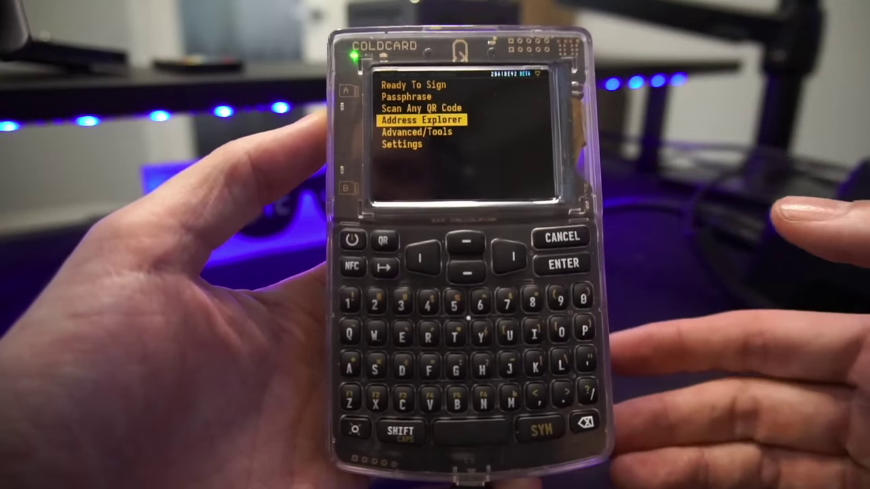
pyautogui.press('Return')
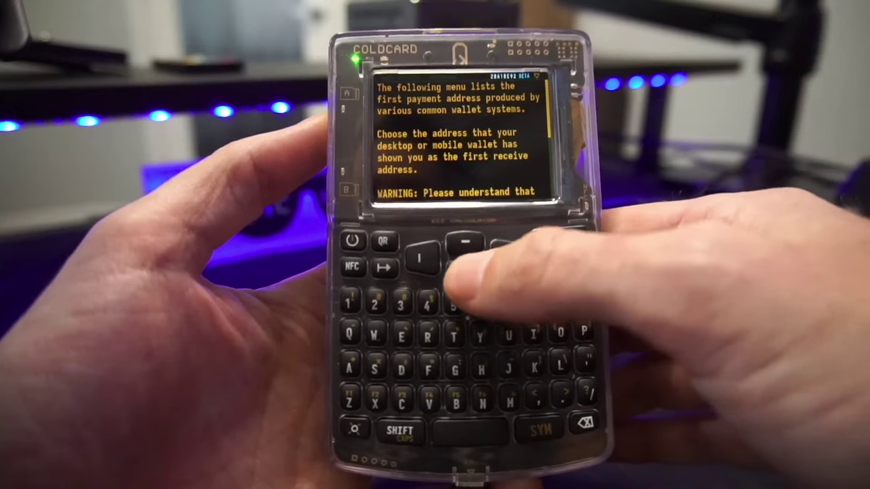
pyautogui.press('Down')
pyautogui.press('Down')
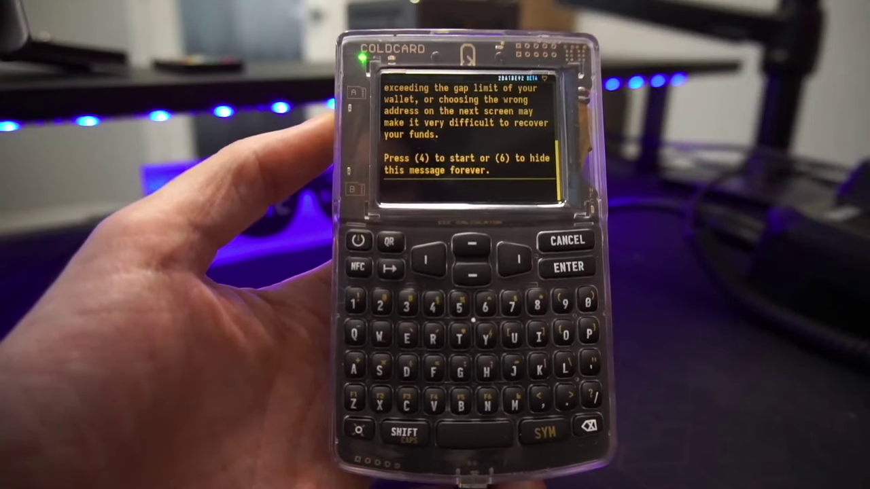
pyautogui.press('4')
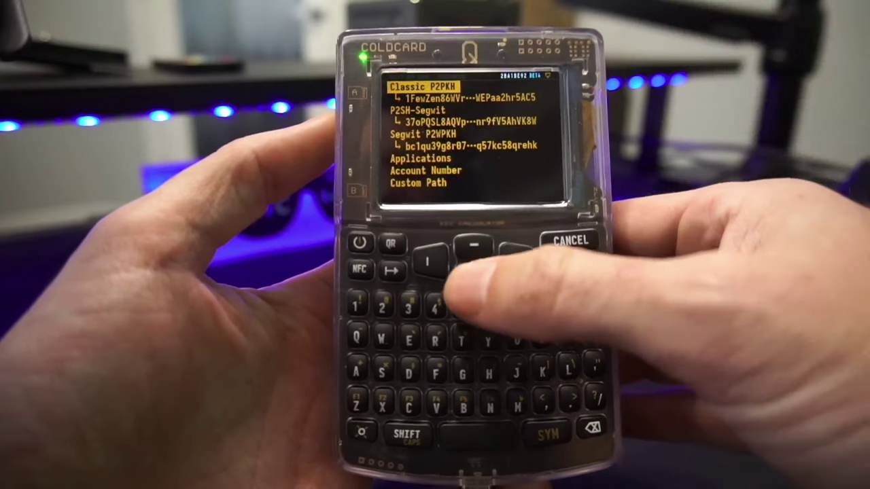
pyautogui.press('Down')
pyautogui.press('Down')
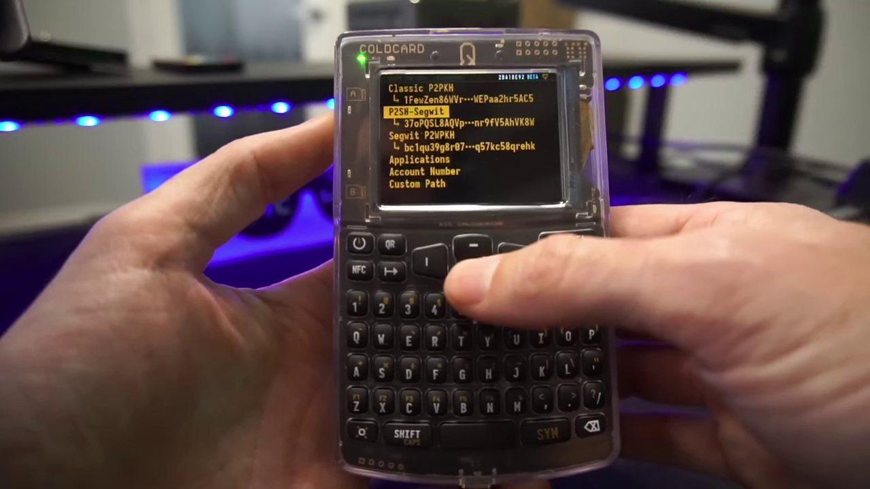
pyautogui.press('Down')
pyautogui.press('Down')
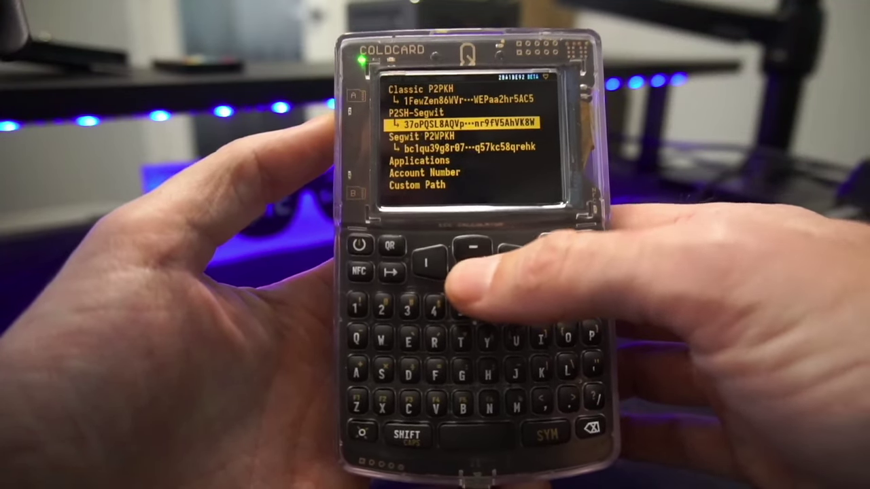
pyautogui.press('Down')
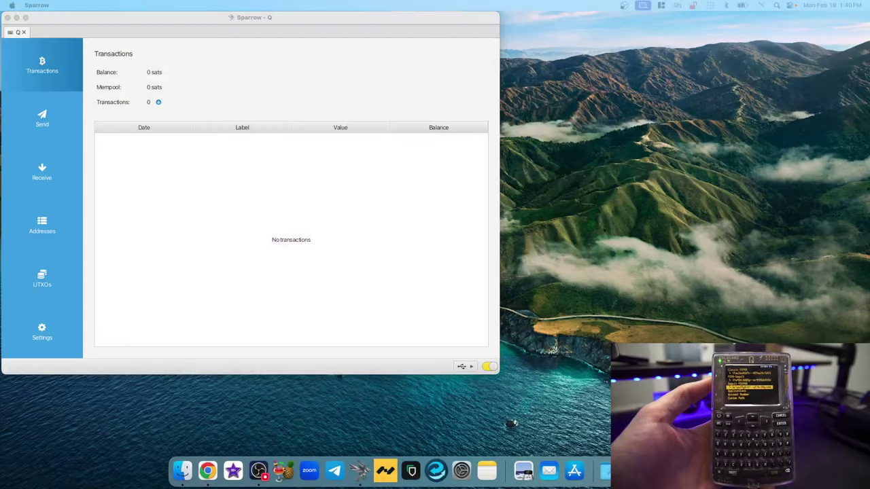
# - Examine the wallet's first receive address and the lists of receive and change addresses
pyautogui.click(43, 174)
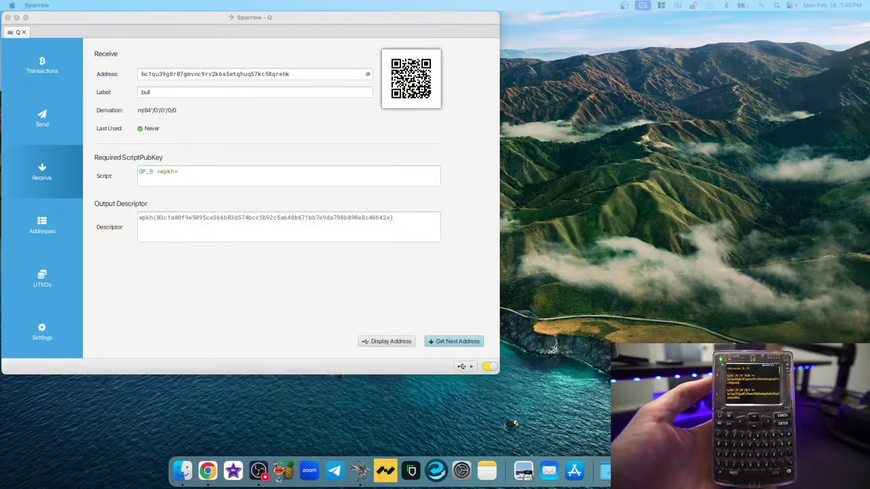
pyautogui.click(54, 215)
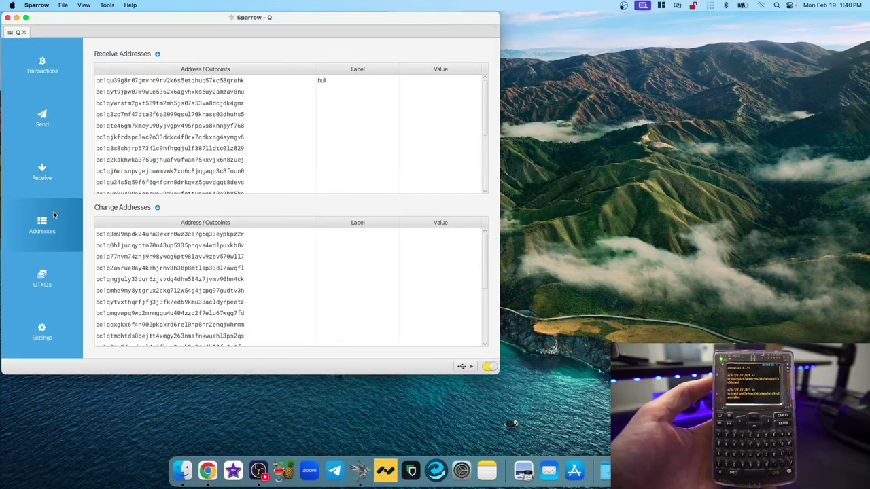
pyautogui.scroll(-2, 208, 139)
pyautogui.scroll(2, 207, 140)
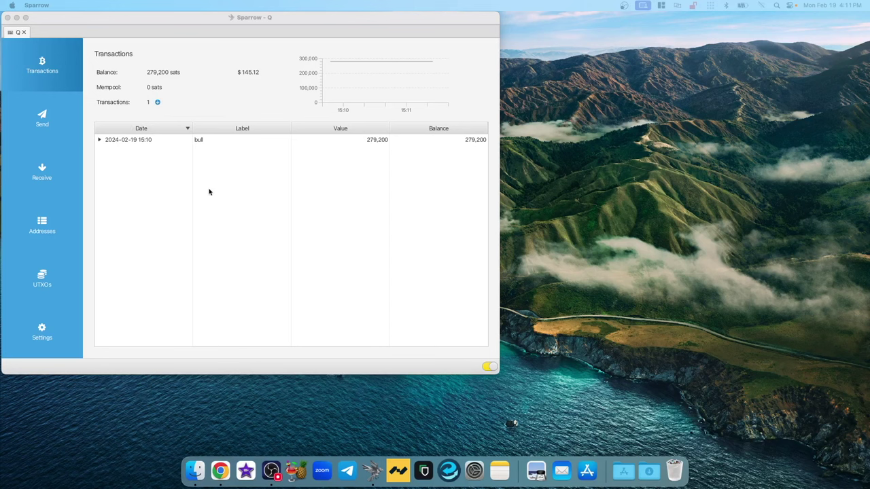
# - Inspect the date, label and value of the incoming "bull" transaction in the transaction list
pyautogui.moveTo(157, 140)
pyautogui.click(240, 143)
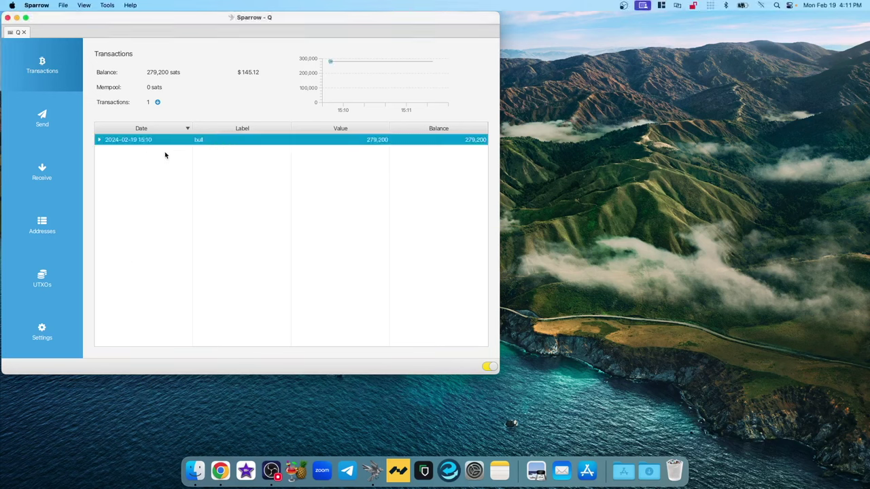
pyautogui.moveTo(192, 147)
pyautogui.moveTo(101, 146)
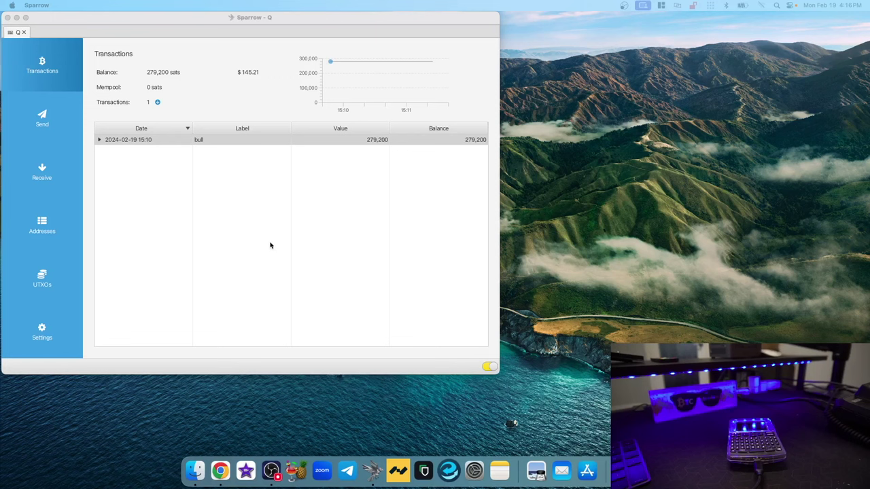
# - Open the wallet's form for sending a payment
pyautogui.click(200, 23)
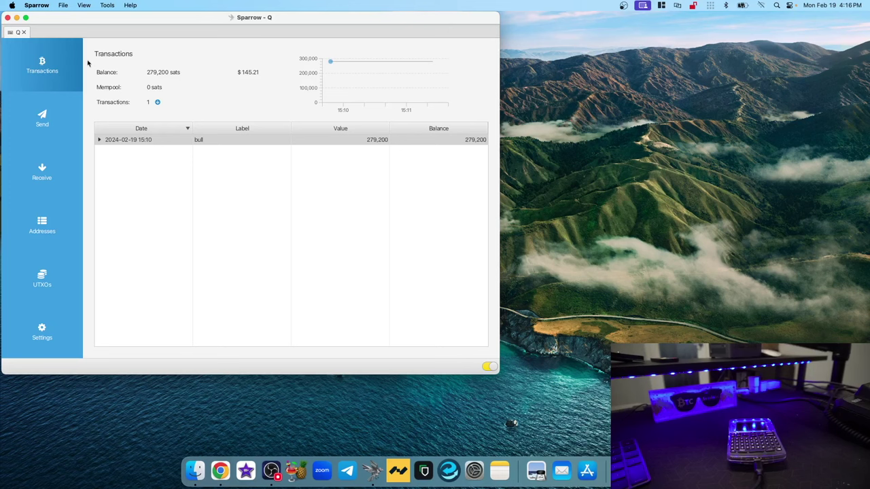
pyautogui.click(39, 127)
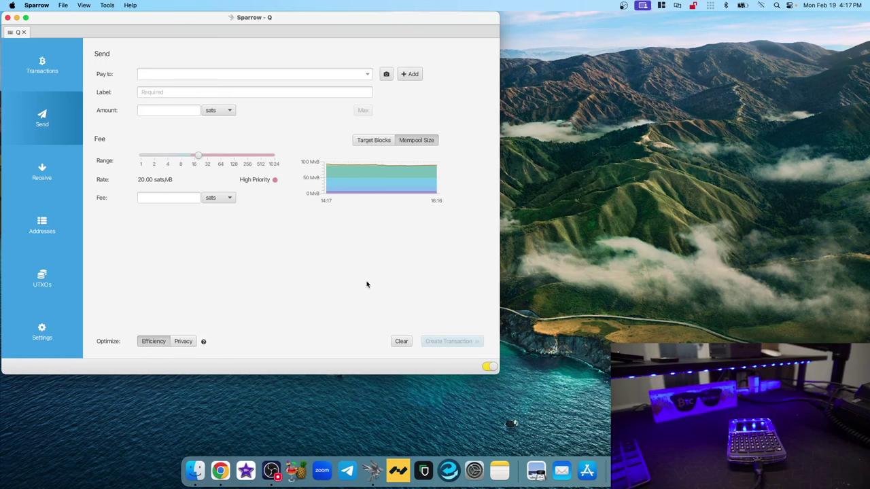
pyautogui.click(175, 75)
pyautogui.rightClick(175, 75)
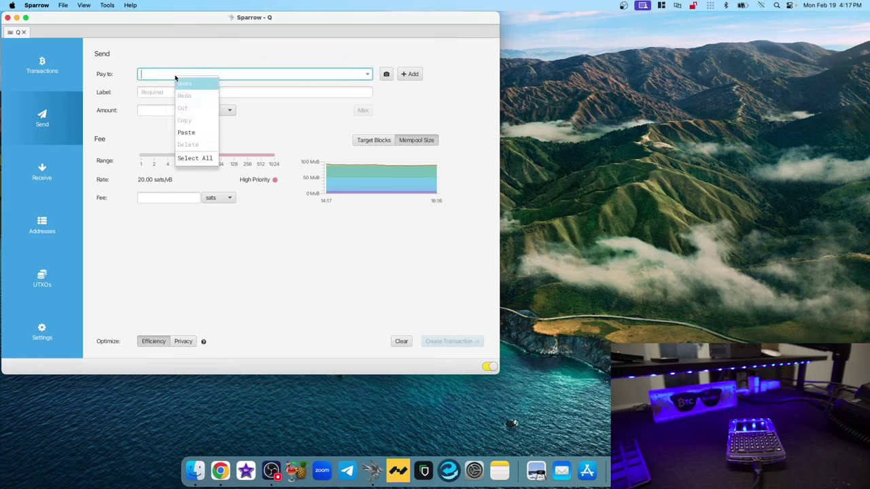
pyautogui.click(196, 134)
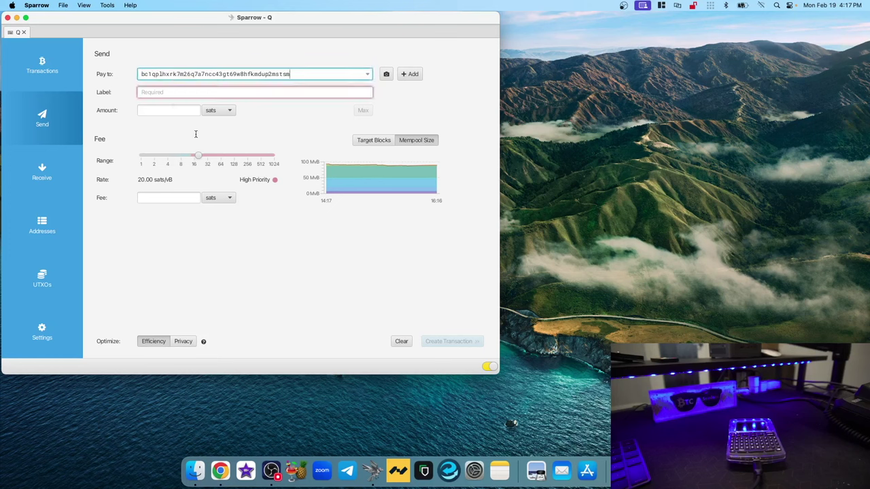
pyautogui.doubleClick(186, 74)
pyautogui.press('BackSpace')
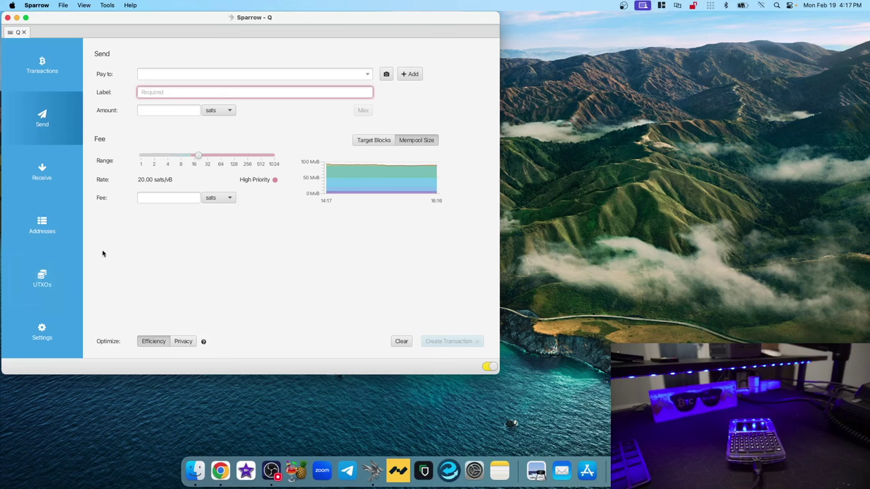
# - Scan the recipient address's QR code as the payment destination and label the payment "aqua"
pyautogui.click(386, 75)
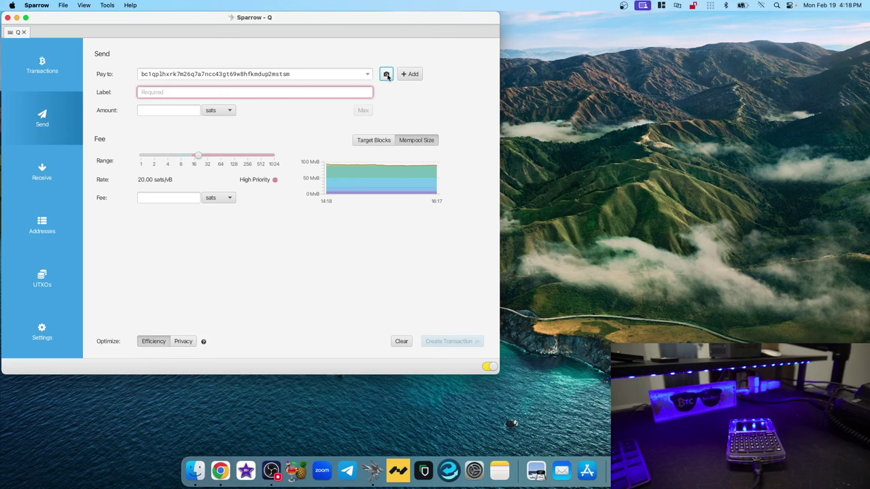
pyautogui.click(266, 91)
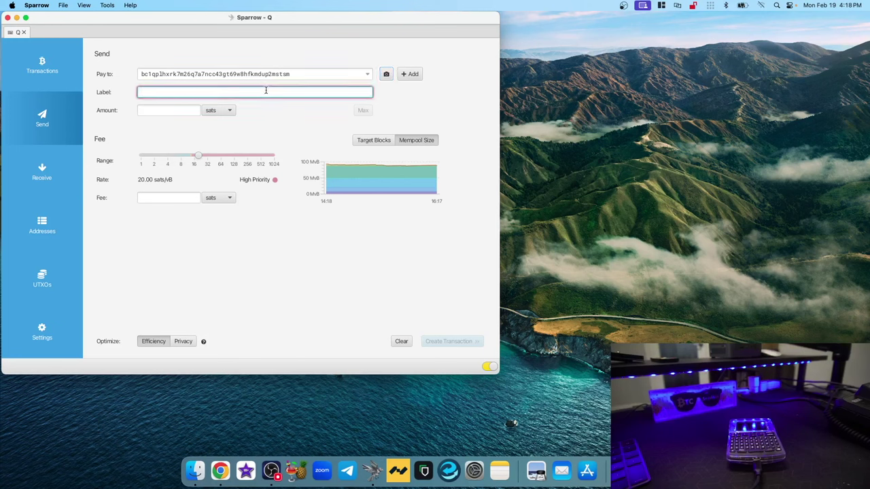
pyautogui.write('aqua')
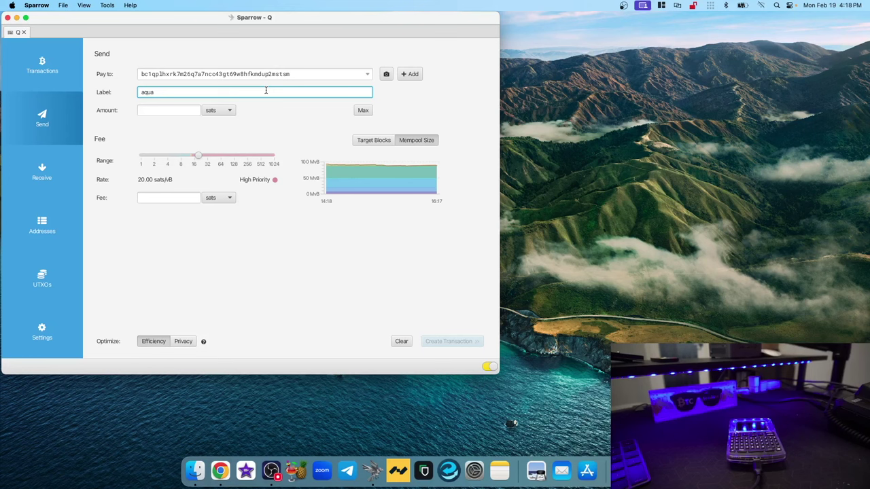
# - Set the payment amount to the wallet's maximum, with sats as the unit
pyautogui.click(157, 111)
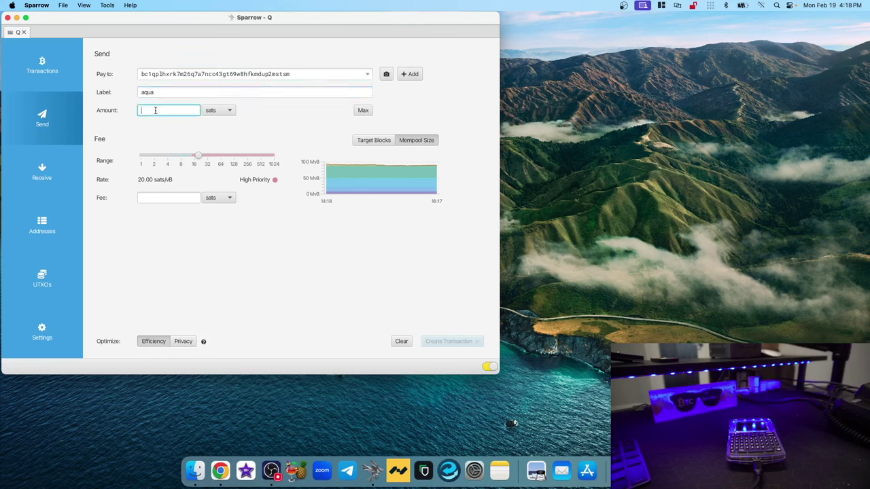
pyautogui.click(228, 110)
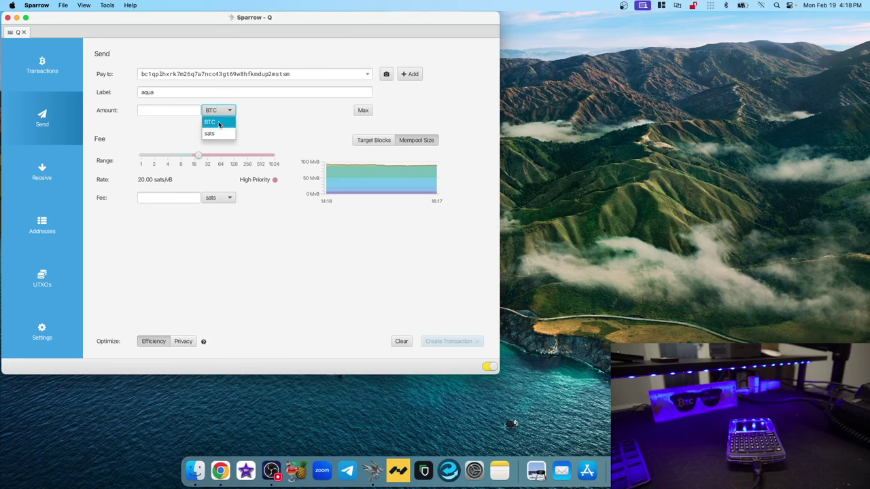
pyautogui.click(218, 122)
pyautogui.click(230, 112)
pyautogui.click(211, 133)
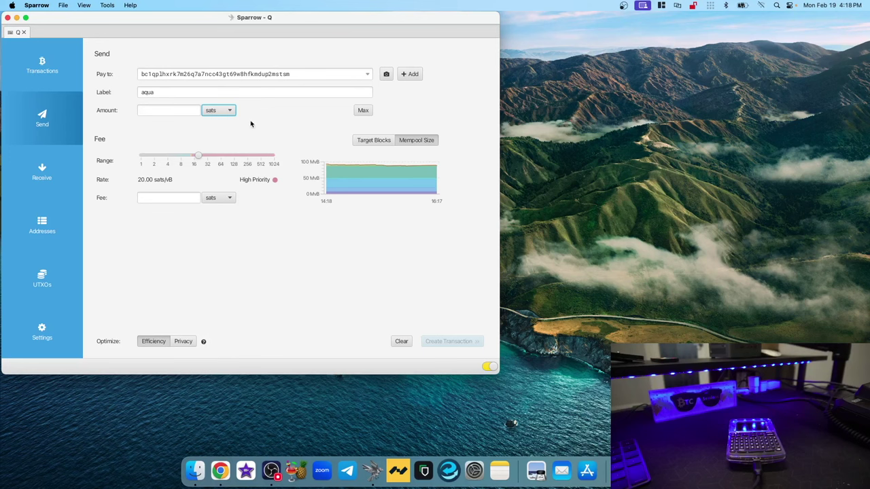
pyautogui.click(362, 110)
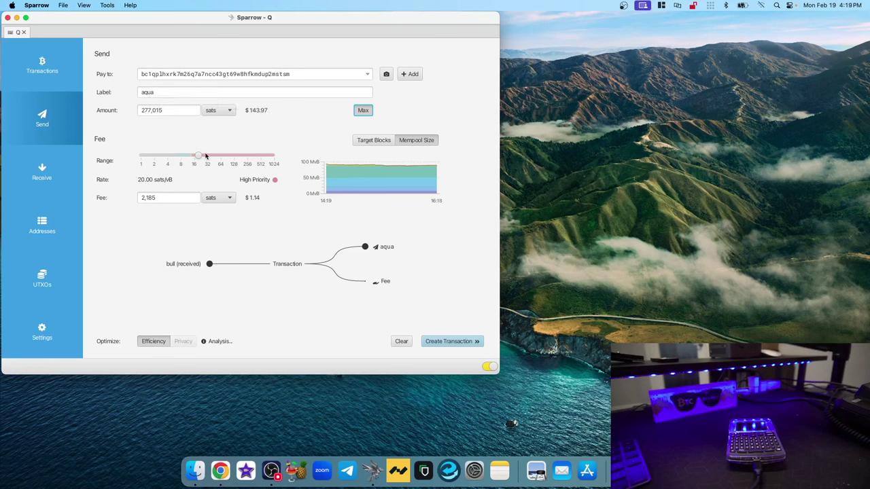
# - Adjust the transaction fee rate to about 16.17 sats/vB
pyautogui.moveTo(197, 156); pyautogui.dragTo(193, 157)
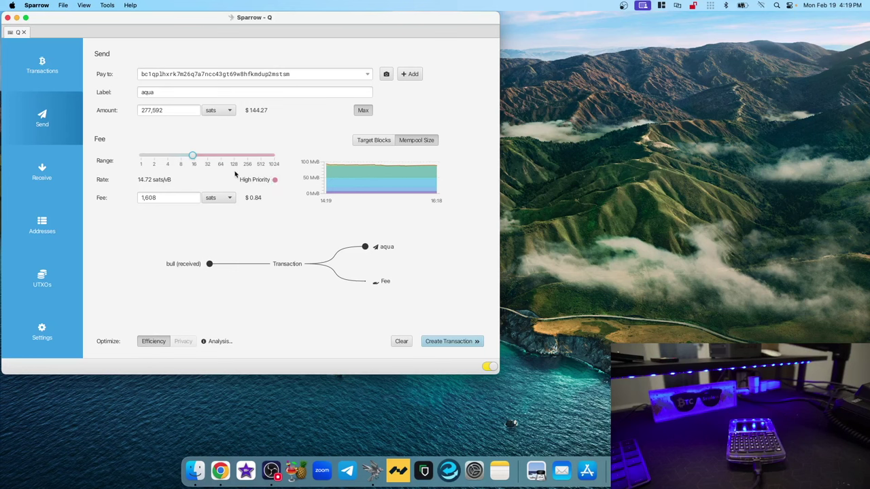
pyautogui.moveTo(192, 156); pyautogui.dragTo(190, 158)
pyautogui.moveTo(190, 157); pyautogui.dragTo(193, 157)
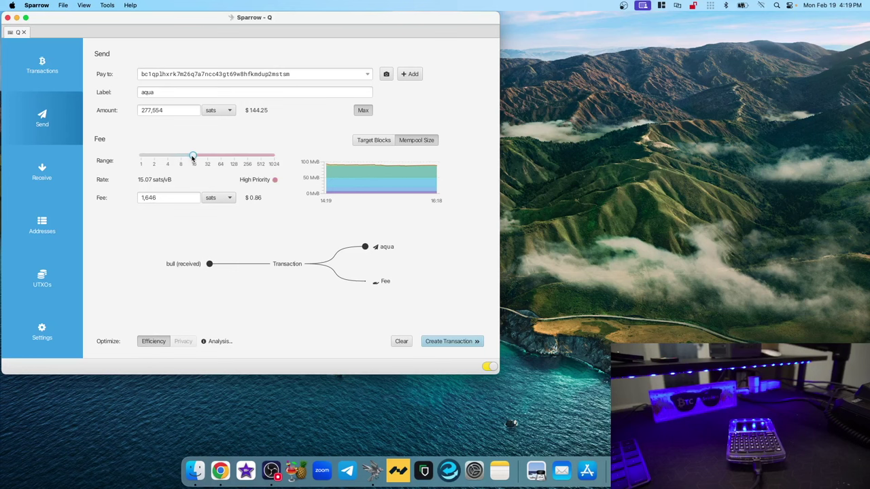
pyautogui.moveTo(193, 157); pyautogui.dragTo(193, 157)
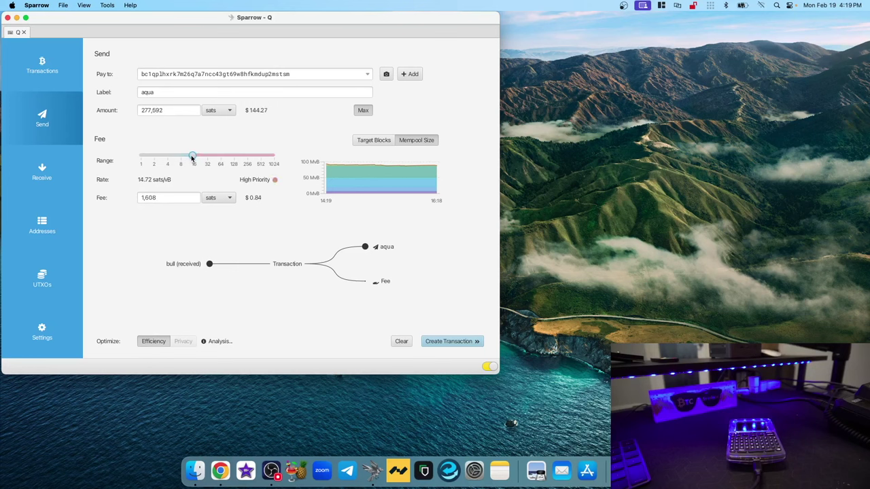
pyautogui.moveTo(192, 157)
pyautogui.mouseDown()
pyautogui.moveTo(238, 156)
pyautogui.moveTo(180, 157)
pyautogui.mouseUp()
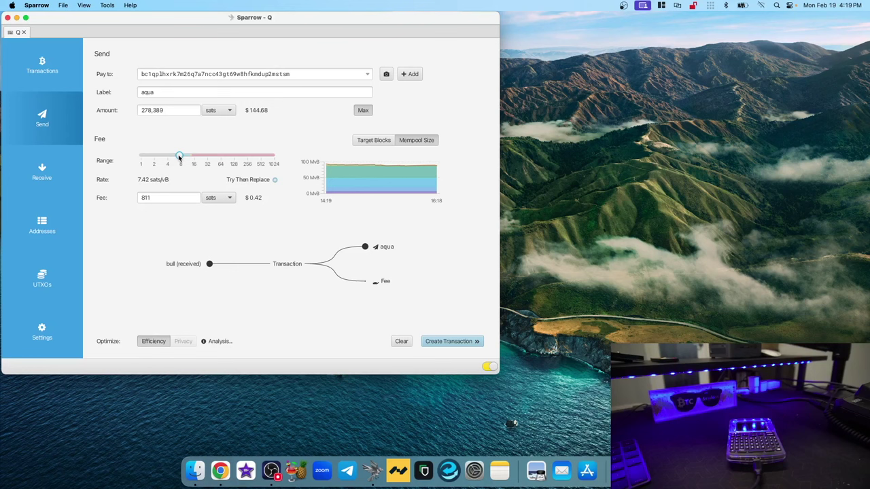
pyautogui.moveTo(179, 157); pyautogui.dragTo(163, 157)
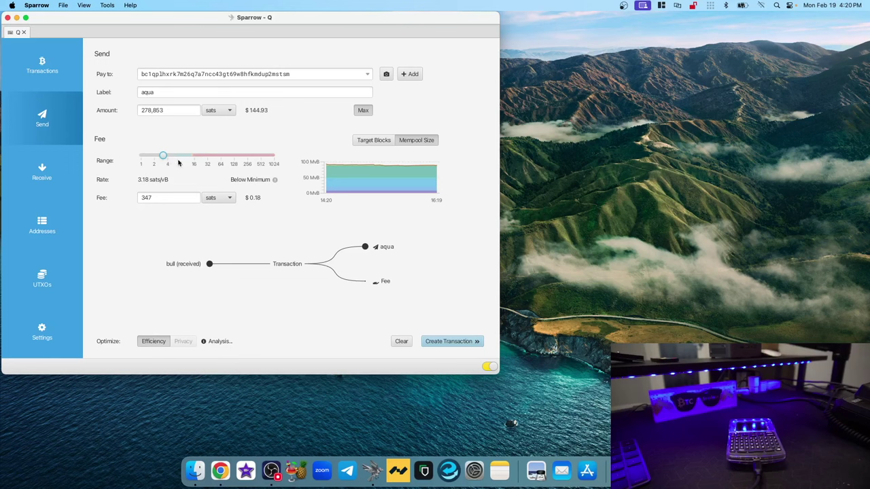
pyautogui.moveTo(162, 156); pyautogui.dragTo(193, 155)
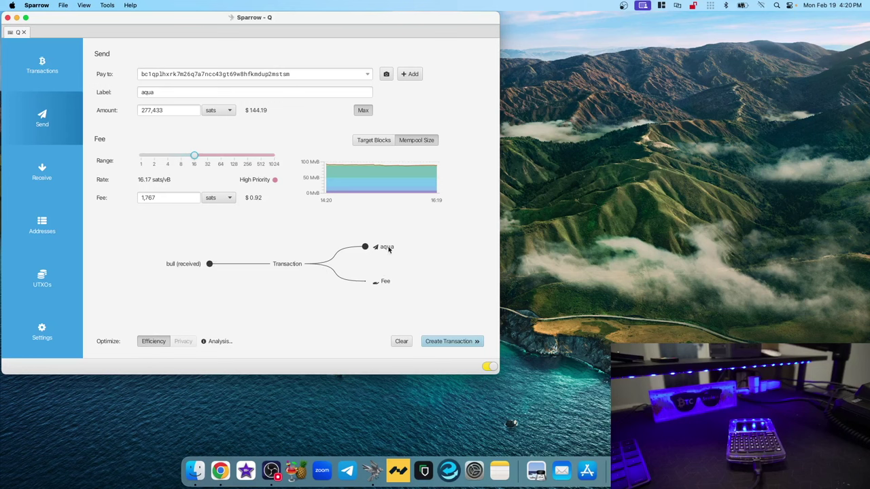
# - Check the payment and fee outputs in the transaction diagram and create the transaction
pyautogui.moveTo(389, 250)
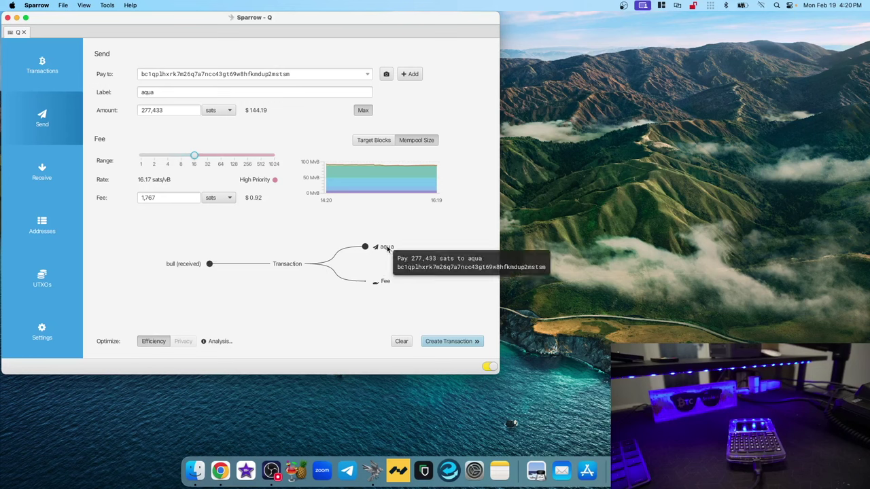
pyautogui.moveTo(387, 286)
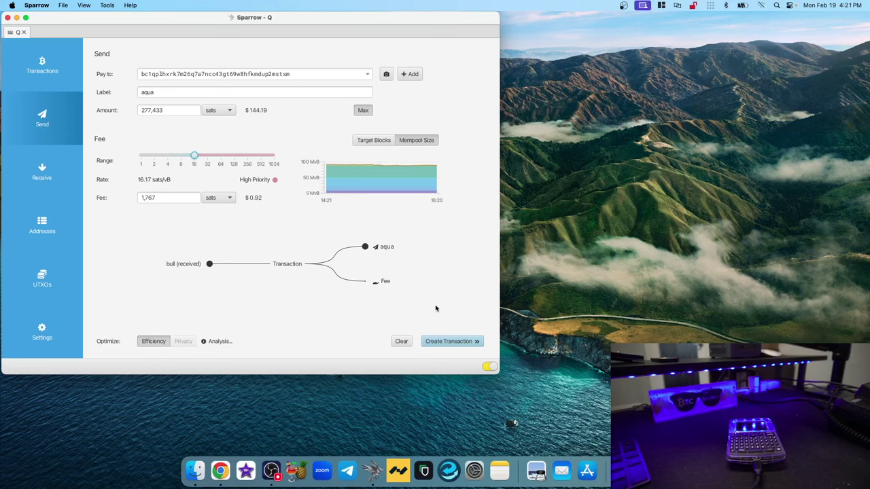
pyautogui.click(445, 342)
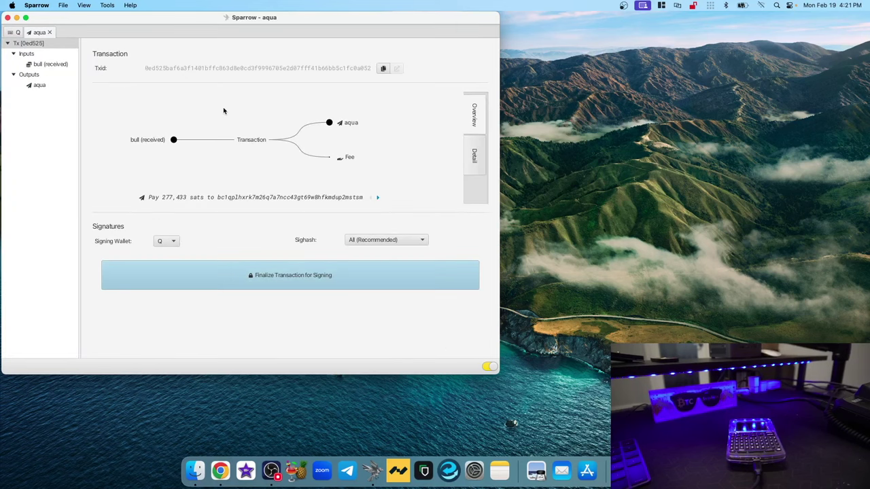
# - Finalize the aqua transaction for signing, scan for the connected hardware wallet, and send the transaction to the Coldcard for signing
pyautogui.click(270, 277)
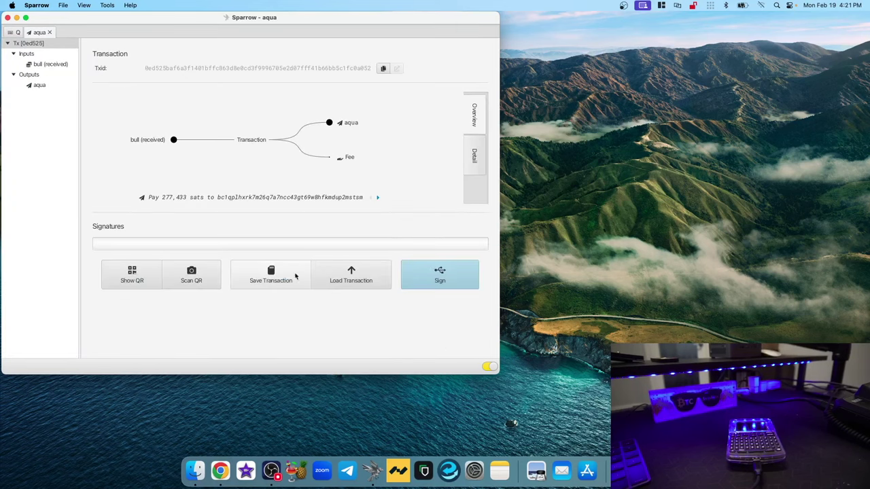
pyautogui.click(443, 285)
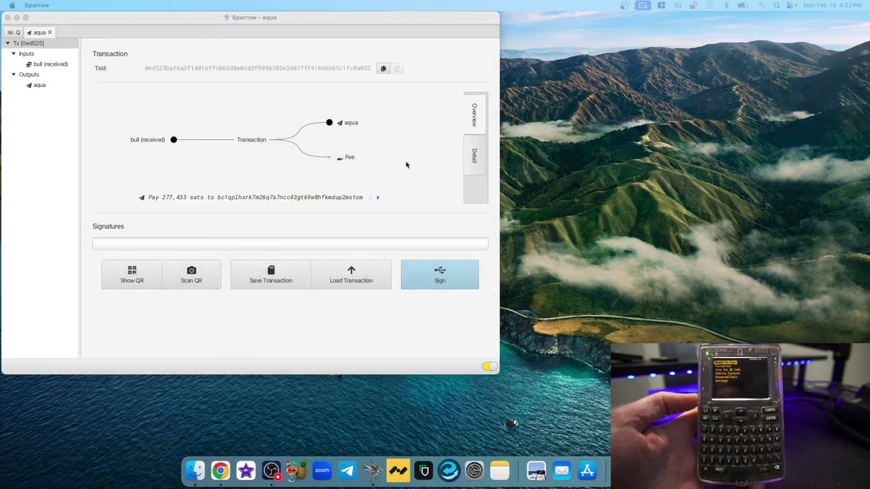
pyautogui.click(439, 280)
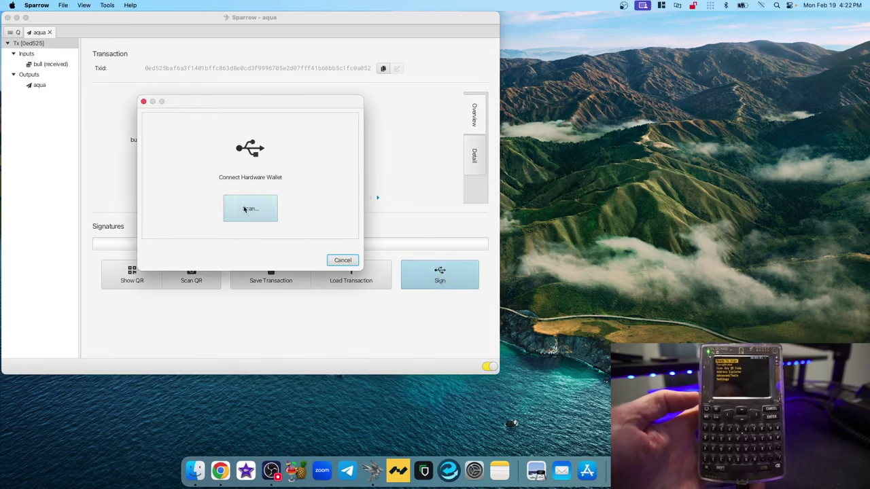
pyautogui.click(244, 209)
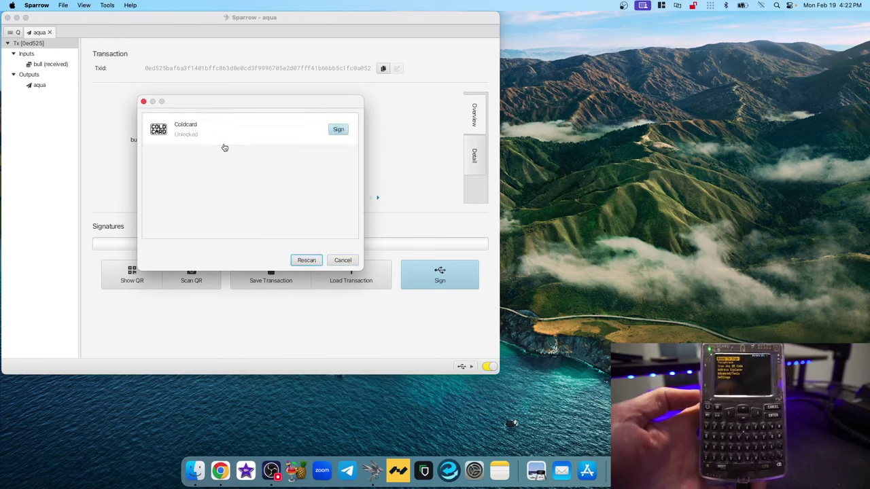
pyautogui.click(339, 130)
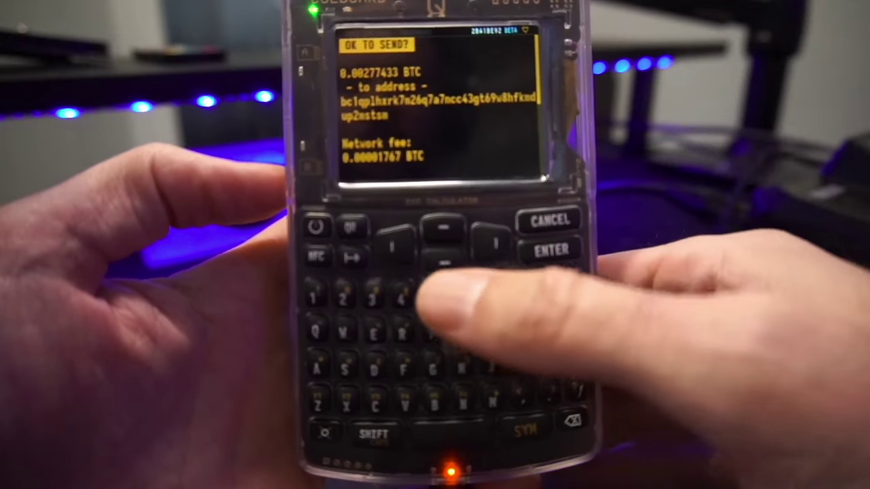
# - Review the payment amount, recipient address, network fee and locktime on the Coldcard through to the end and approve signing
pyautogui.press('Down')
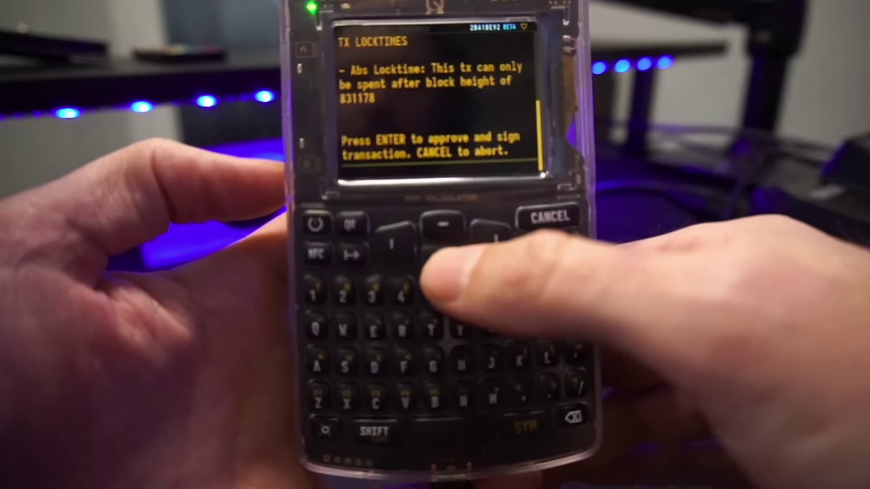
pyautogui.press('Down')
pyautogui.press('Up')
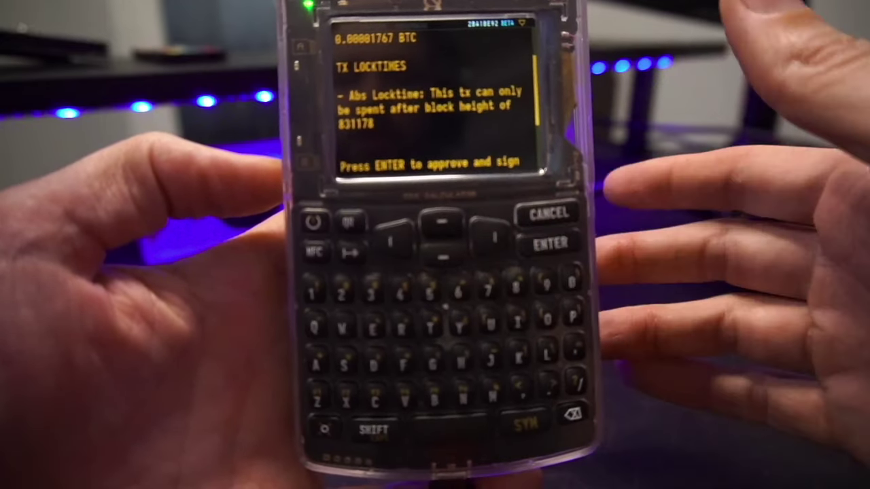
pyautogui.press('Down')
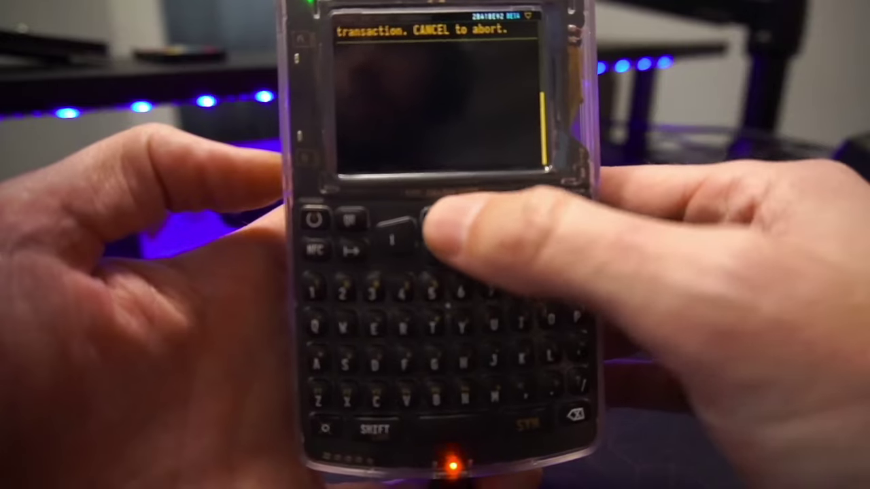
pyautogui.press('Up')
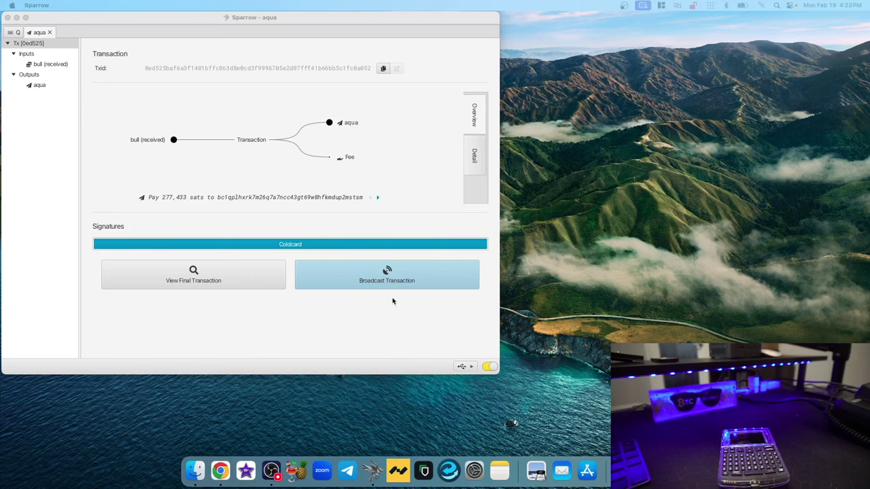
# - Broadcast the signed aqua transaction and close its transaction view
pyautogui.click(383, 279)
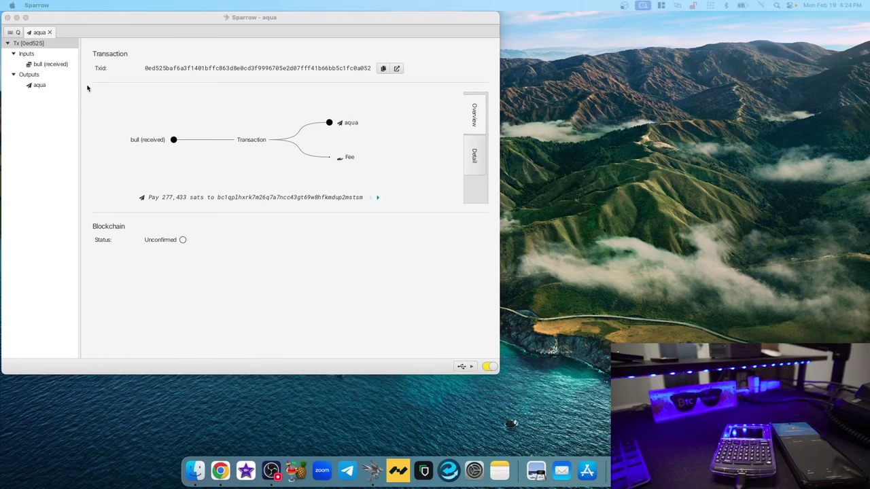
pyautogui.click(49, 33)
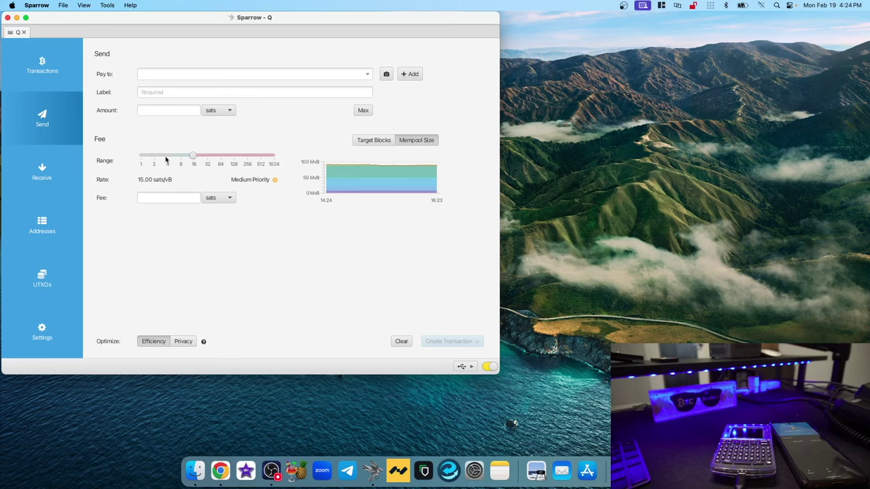
# - Check the confirmation status of the aqua payment in the wallet's transaction history
pyautogui.click(39, 64)
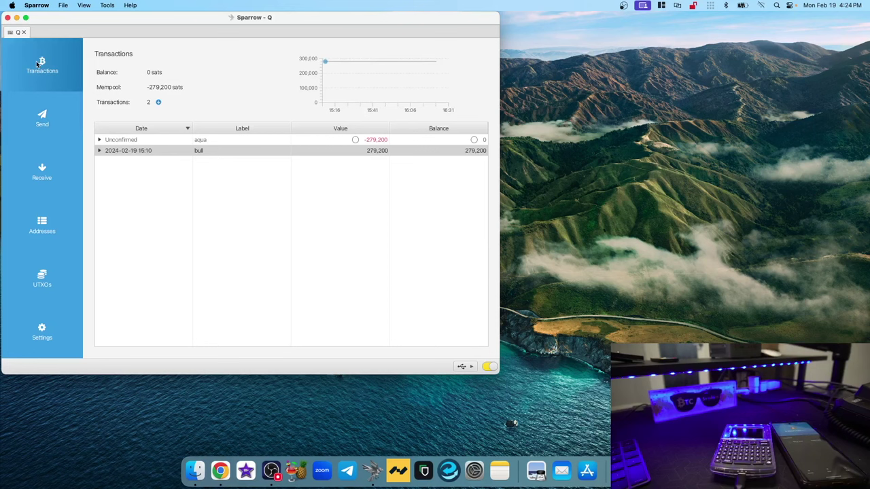
pyautogui.click(171, 140)
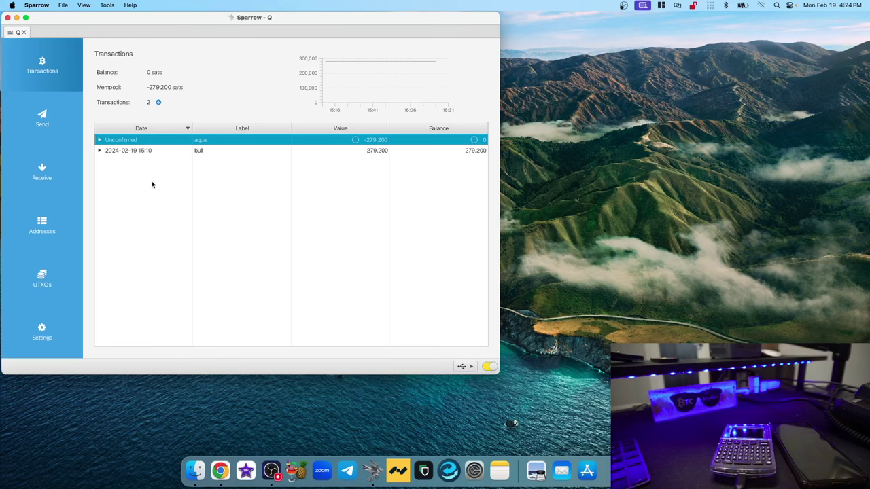
pyautogui.moveTo(114, 146)
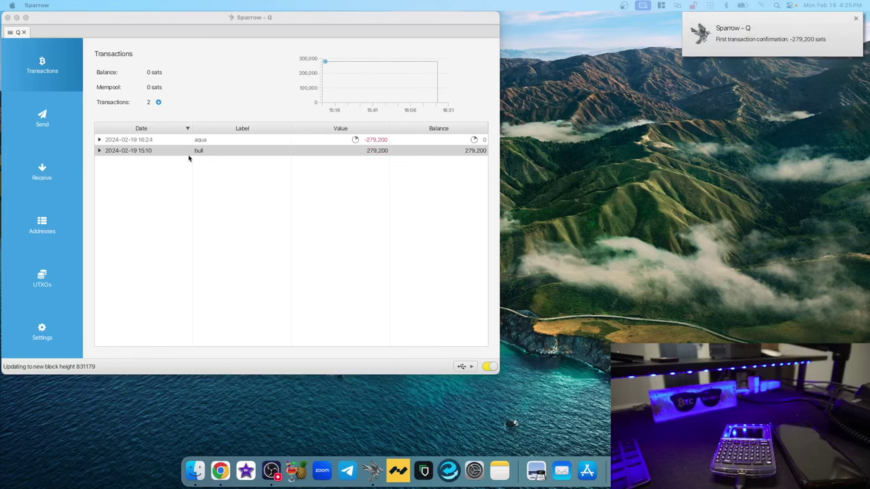
pyautogui.click(172, 141)
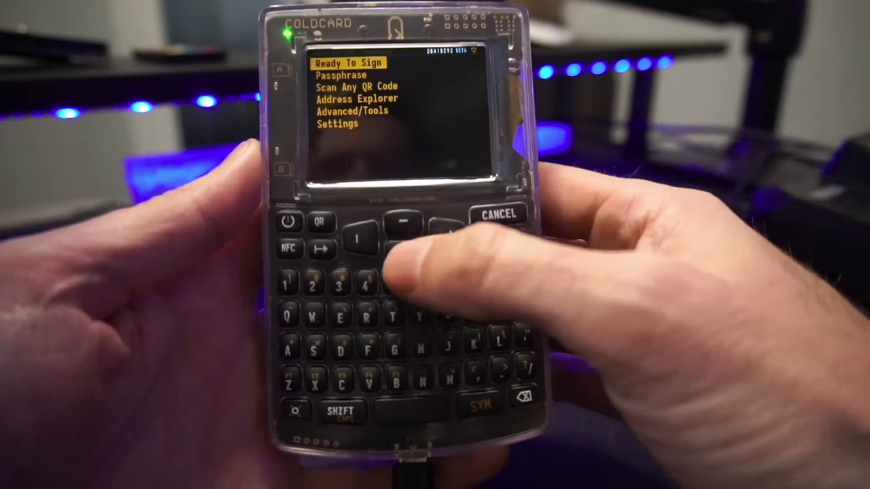
# - Open the seed functions in the Coldcard's Danger Zone
pyautogui.press('Down')
pyautogui.press('Down')
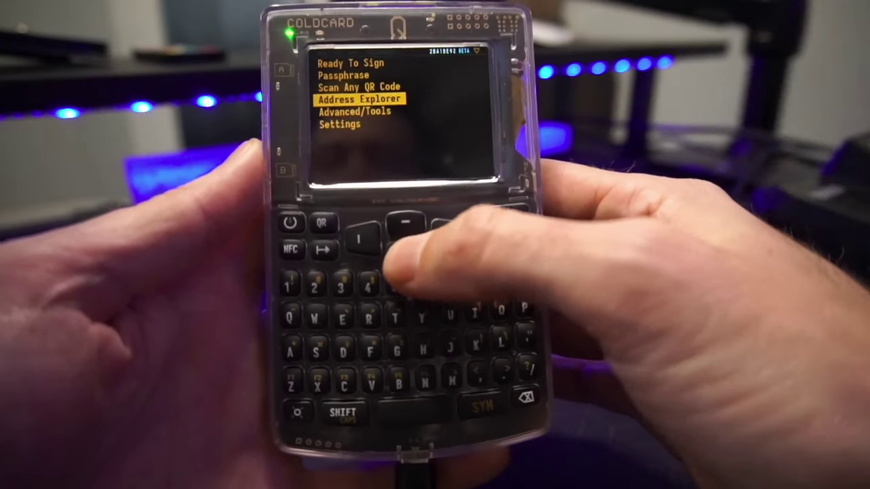
pyautogui.press('Down')
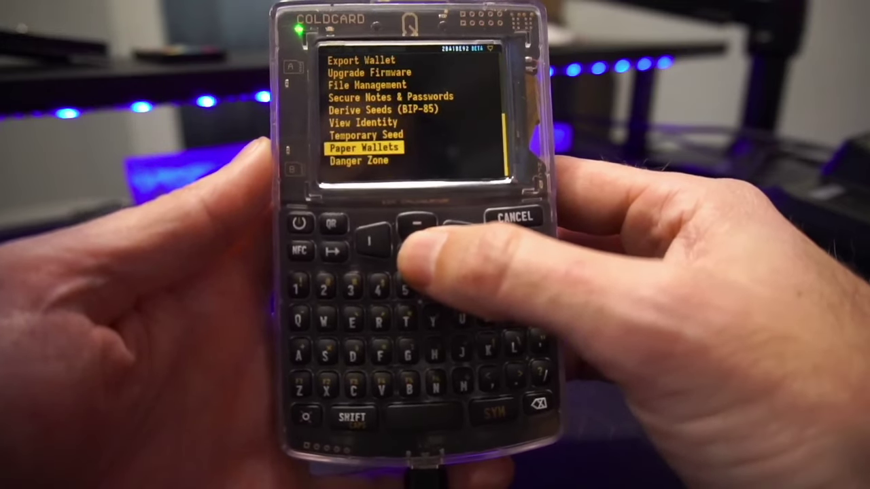
pyautogui.press('Return')
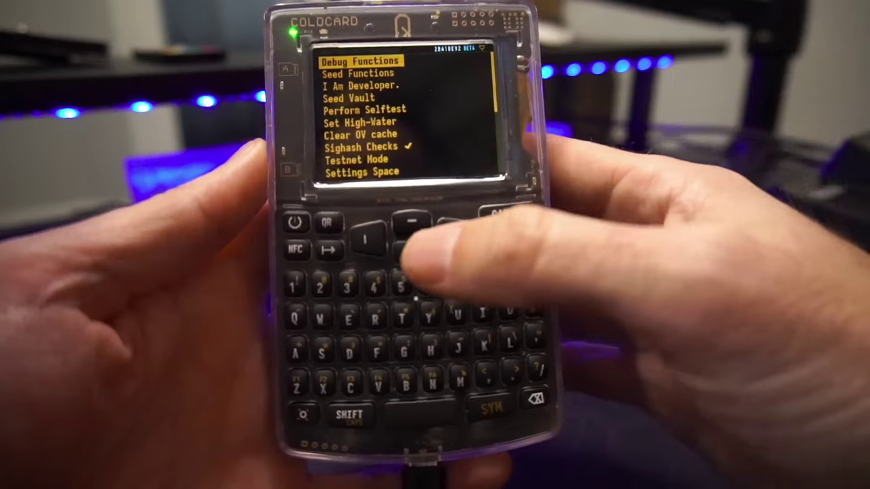
pyautogui.press('Down')
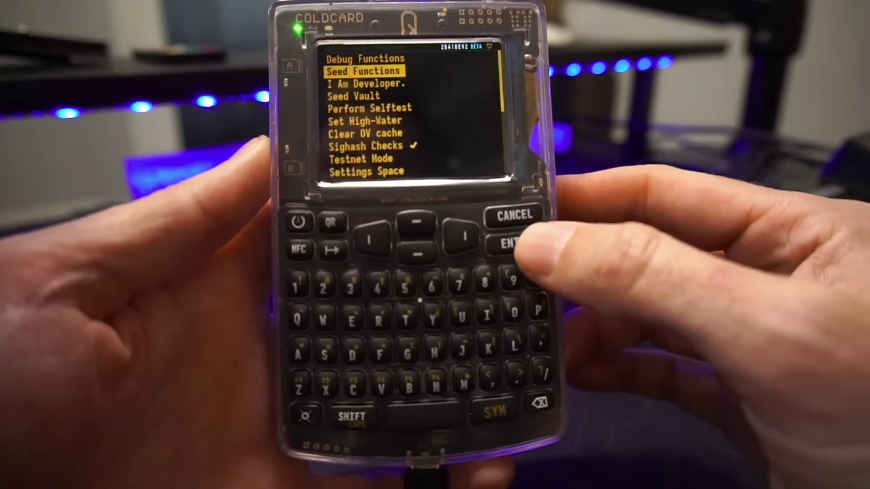
pyautogui.press('Return')
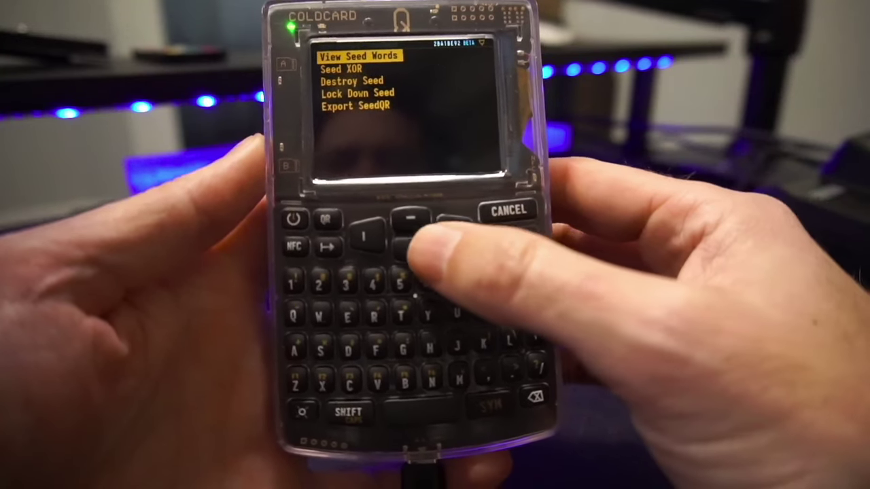
# - Destroy the seed on the Coldcard, reading both wipe warnings to the end and accepting all consequences
pyautogui.press('Down')
pyautogui.press('Down')
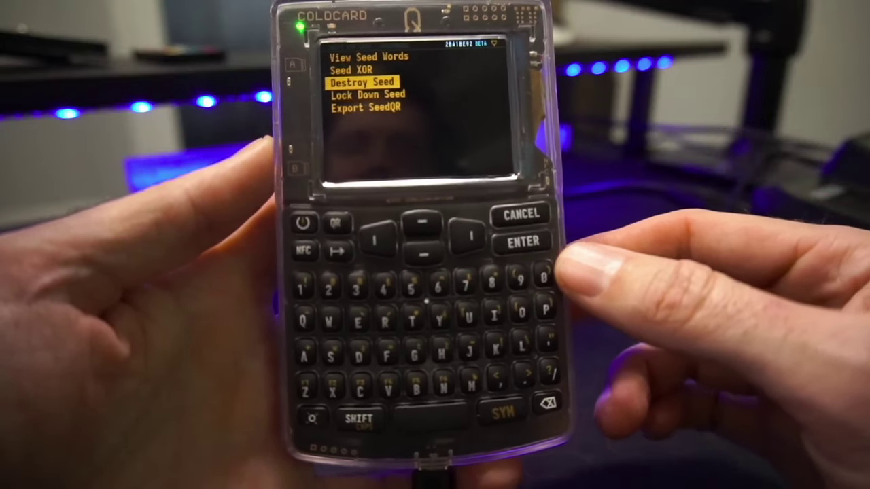
pyautogui.press('Return')
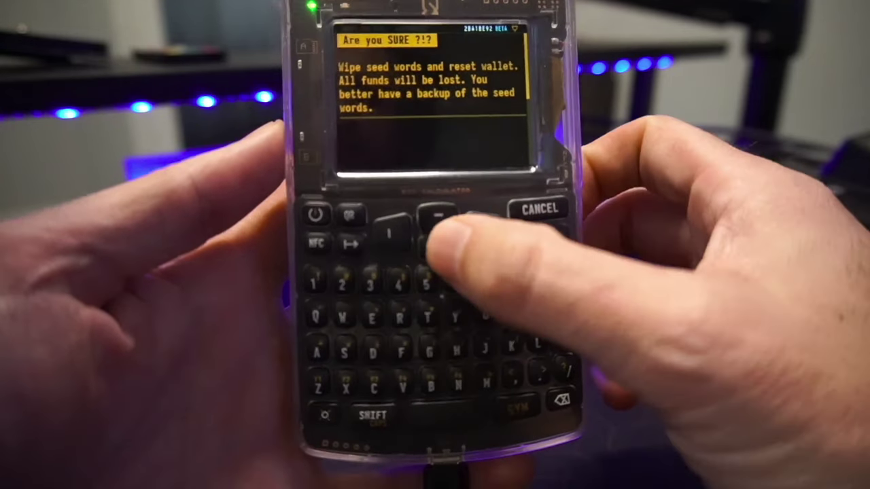
pyautogui.press('Down')
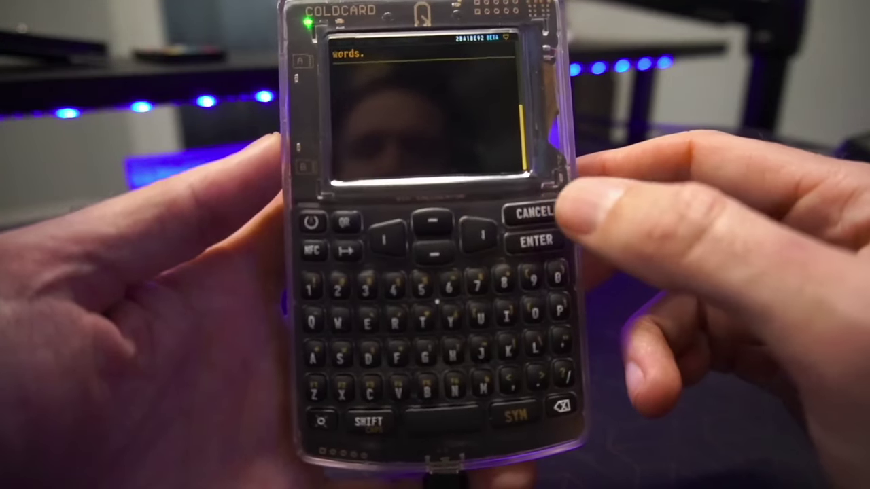
pyautogui.press('Return')
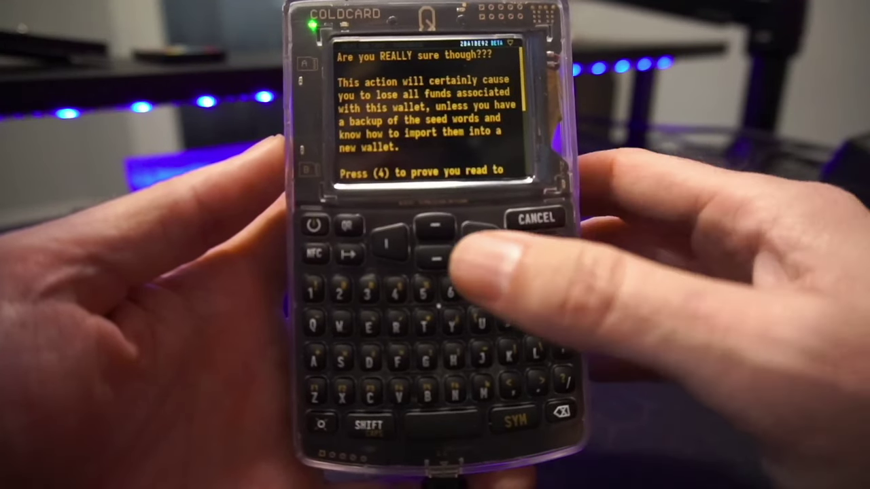
pyautogui.press('Down')
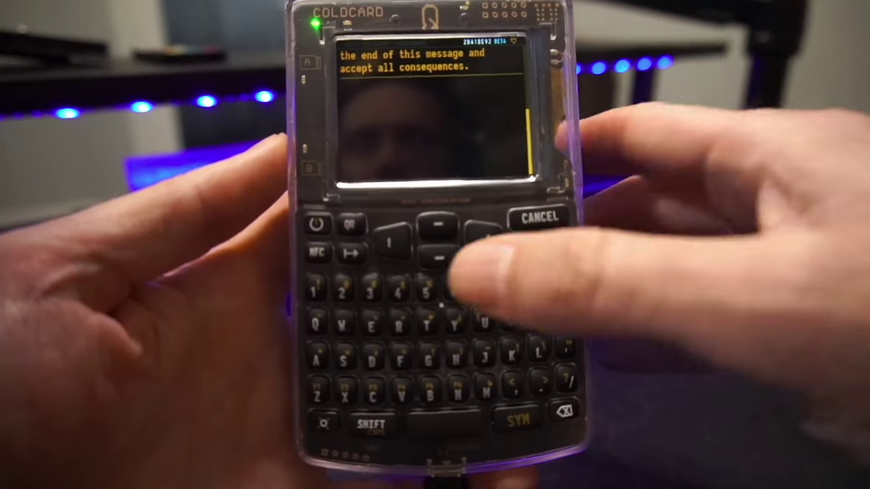
pyautogui.press('4')
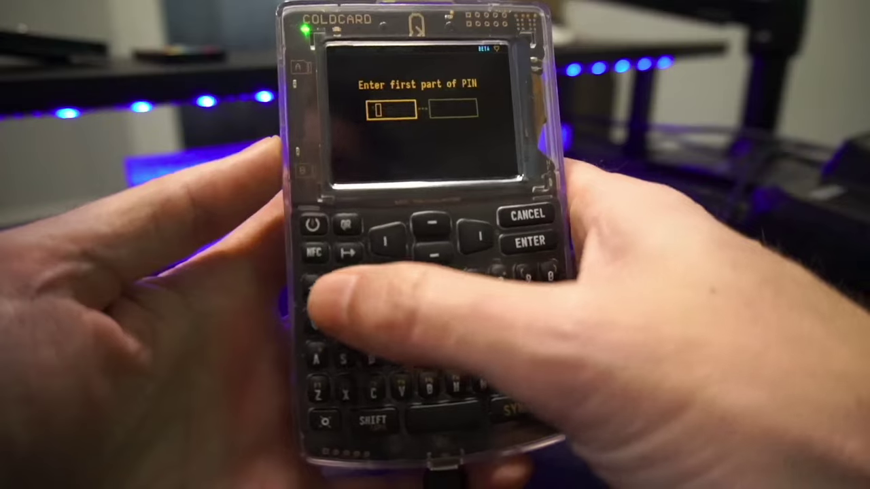
# - Enter the first part of the PIN on the restarted Coldcard
pyautogui.write('222')
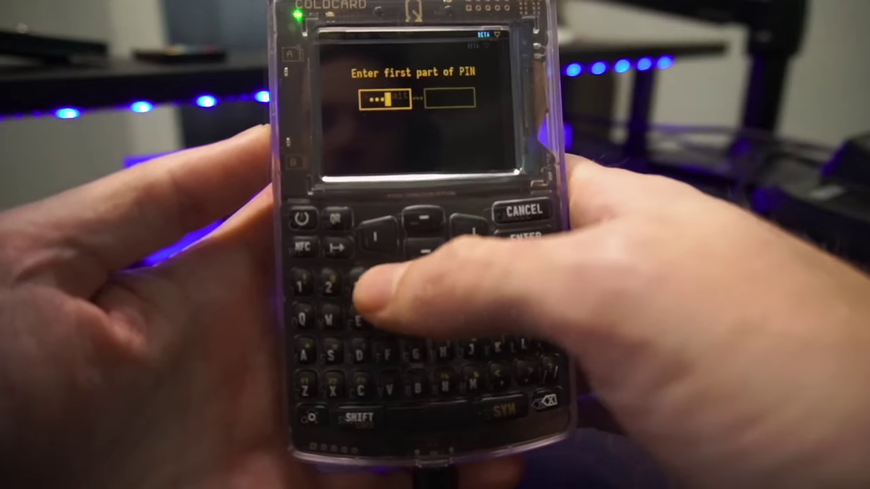